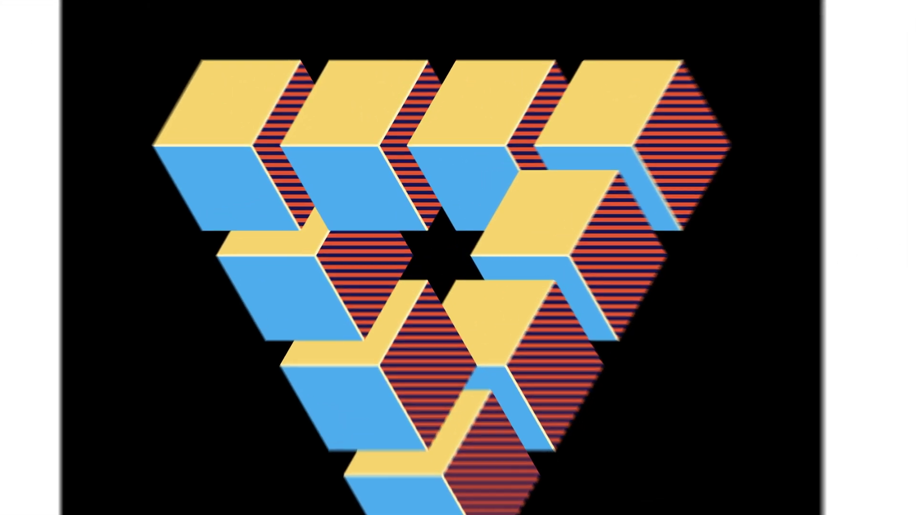
# - Make Layer 2 visible to show the white-outlined six-pointed star in the triangle's centre gap
pyautogui.click(818, 51)
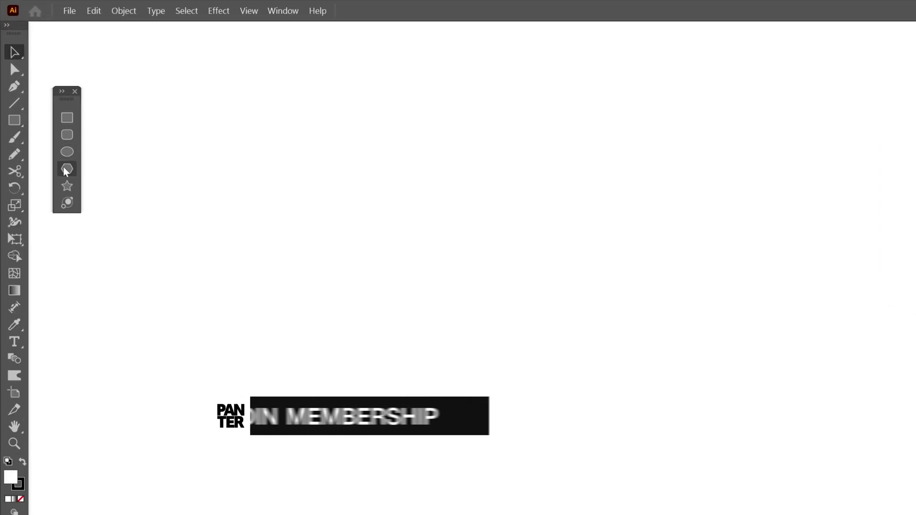
# - Draw a large hexagon from its centre with the Polygon tool
pyautogui.click(65, 170)
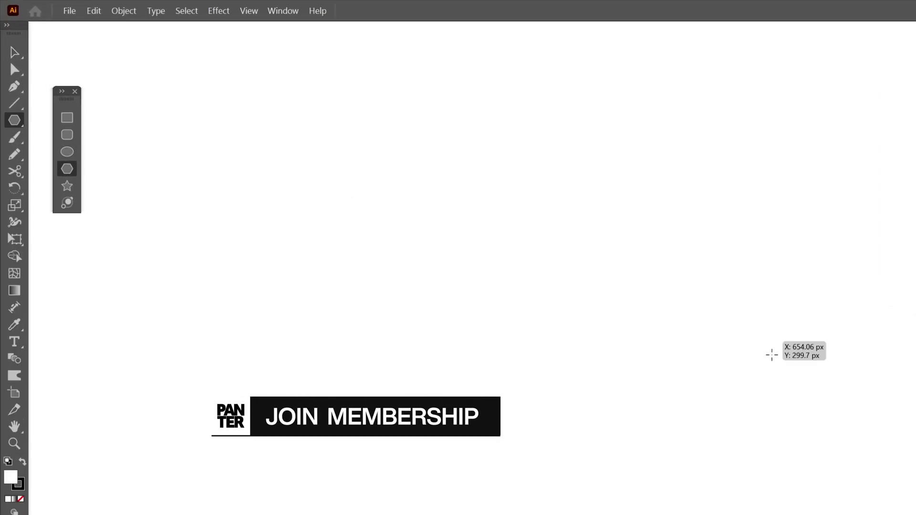
pyautogui.moveTo(403, 241); pyautogui.dragTo(530, 329)
pyautogui.press('v')
pyautogui.click(244, 65)
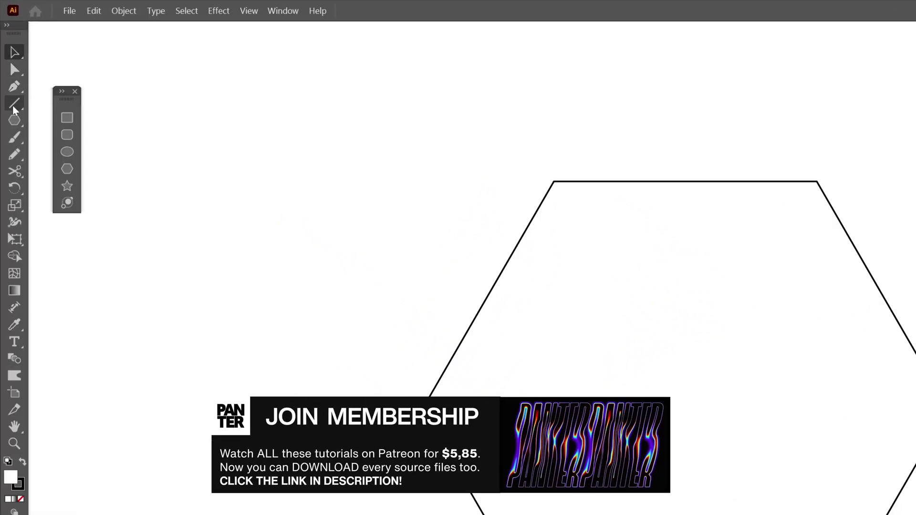
# - Draw a line between the hexagon's left and right corners and set up a 60° rotation
pyautogui.click(8, 61)
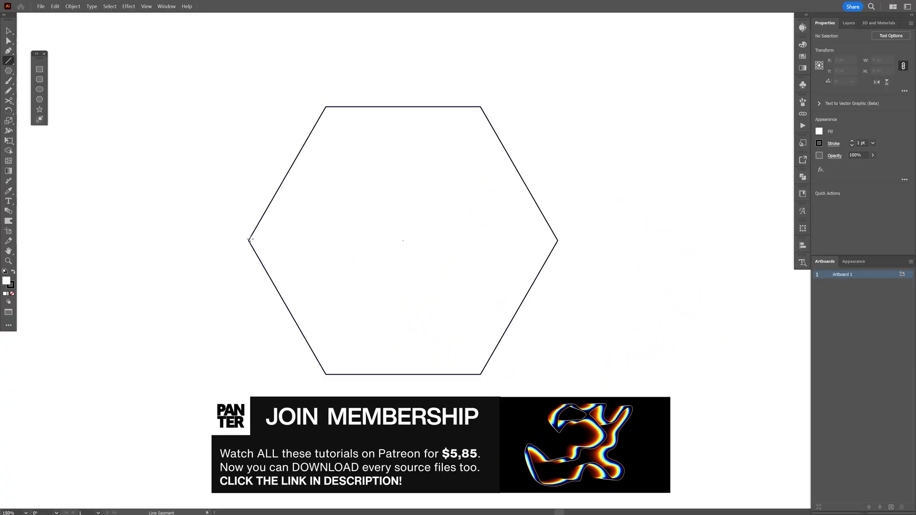
pyautogui.moveTo(249, 239); pyautogui.dragTo(557, 240)
pyautogui.press('v')
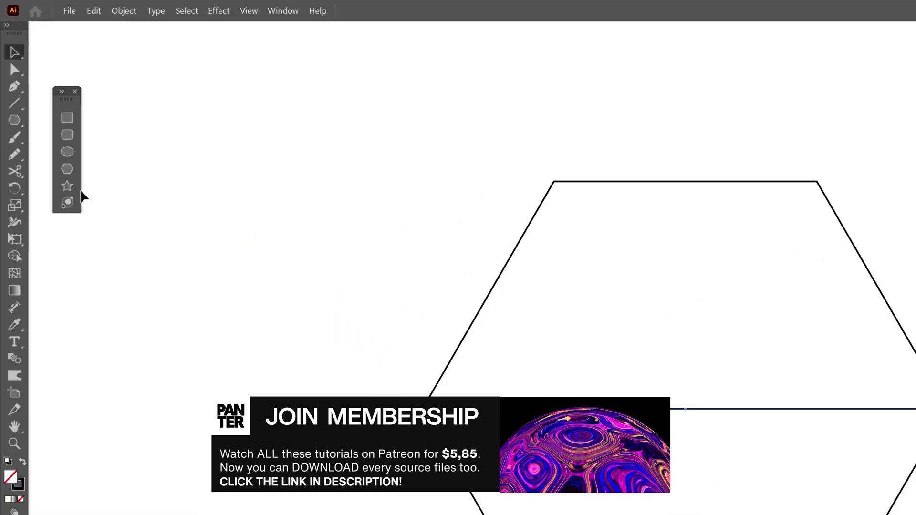
pyautogui.doubleClick(11, 111)
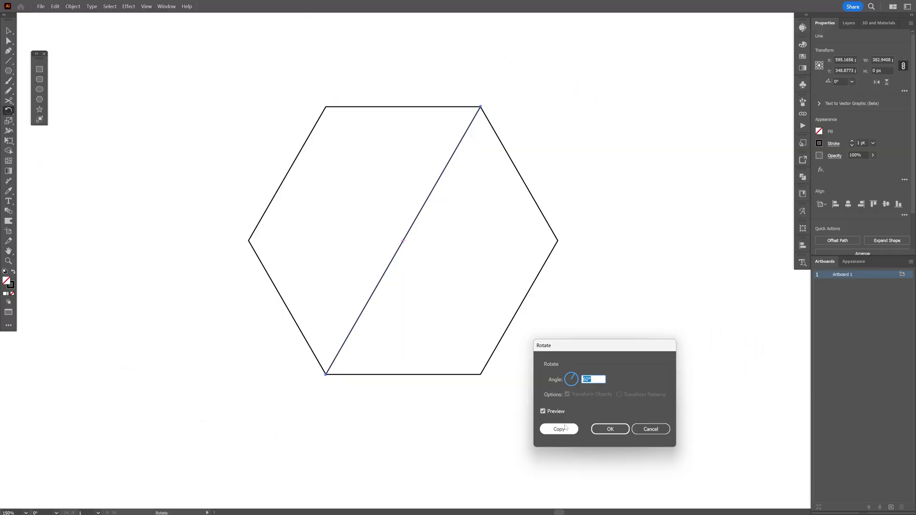
# - Add copies of the line rotated 60° and 120°, then select all paths for Shape Builder
pyautogui.click(356, 335)
pyautogui.hotkey('ctrl', 'd')
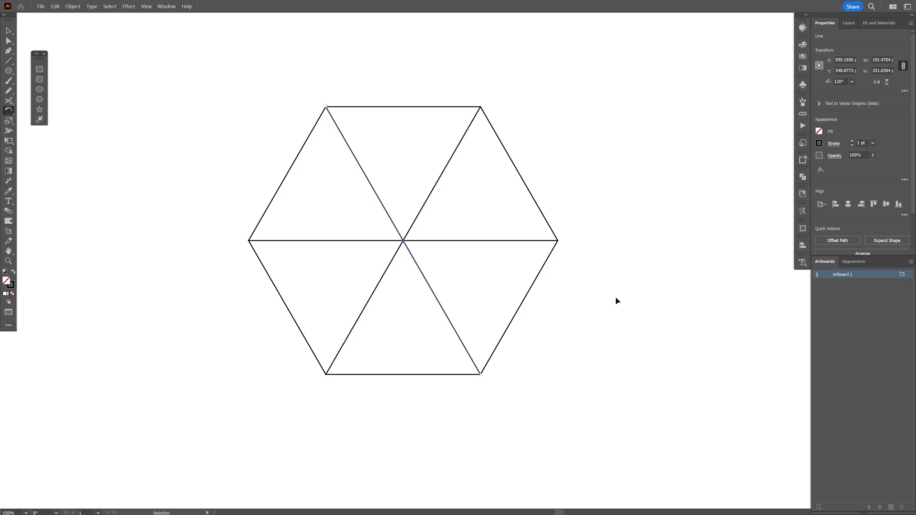
pyautogui.hotkey('ctrl', 'a')
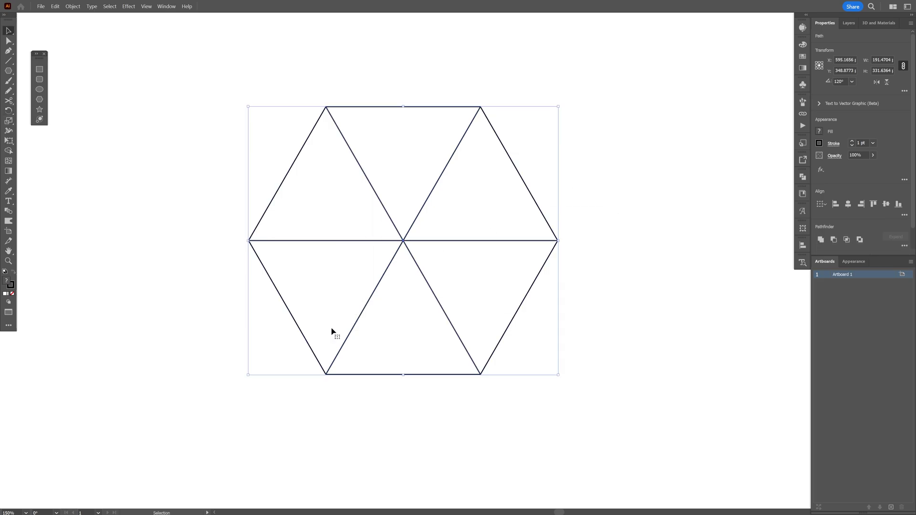
pyautogui.hotkey('shift', 'm')
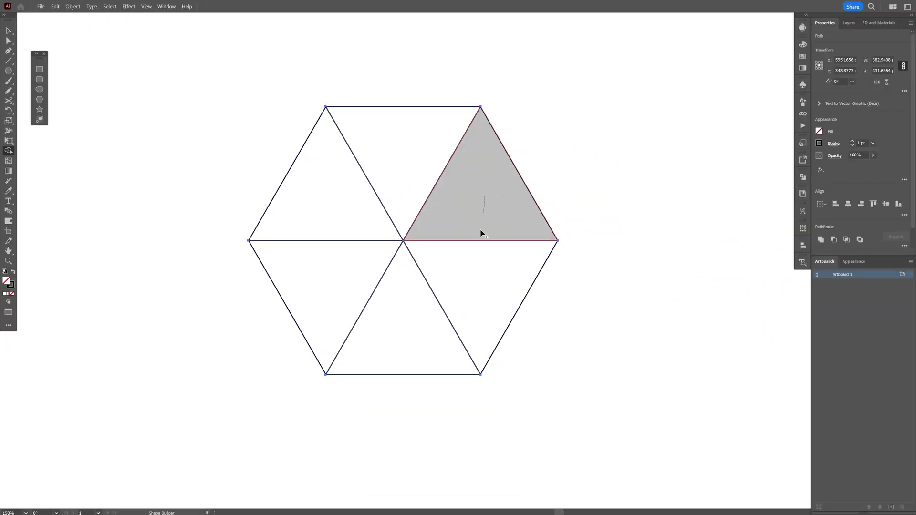
# - Merge the triangle pairs into right, top and lower-left rhombi with Shape Builder
pyautogui.moveTo(482, 233); pyautogui.dragTo(476, 287)
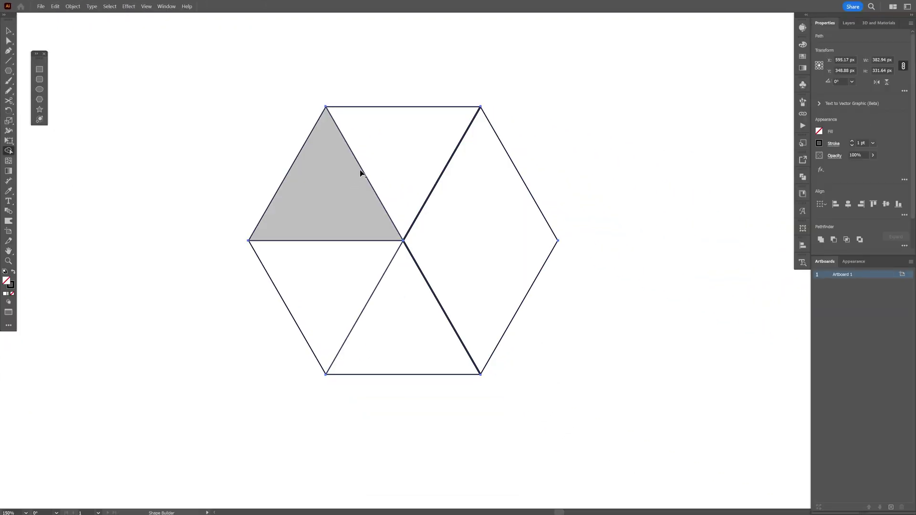
pyautogui.moveTo(362, 172); pyautogui.dragTo(392, 152)
pyautogui.moveTo(341, 278); pyautogui.dragTo(402, 307)
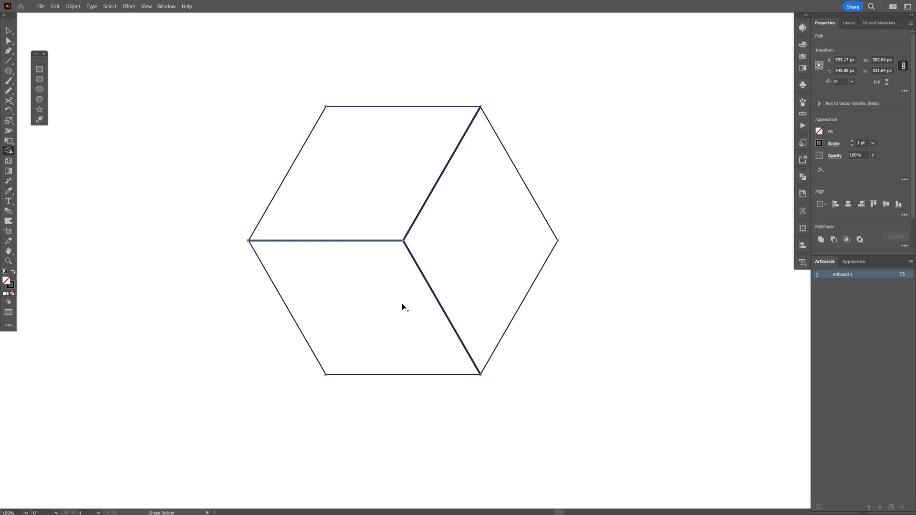
pyautogui.press('v')
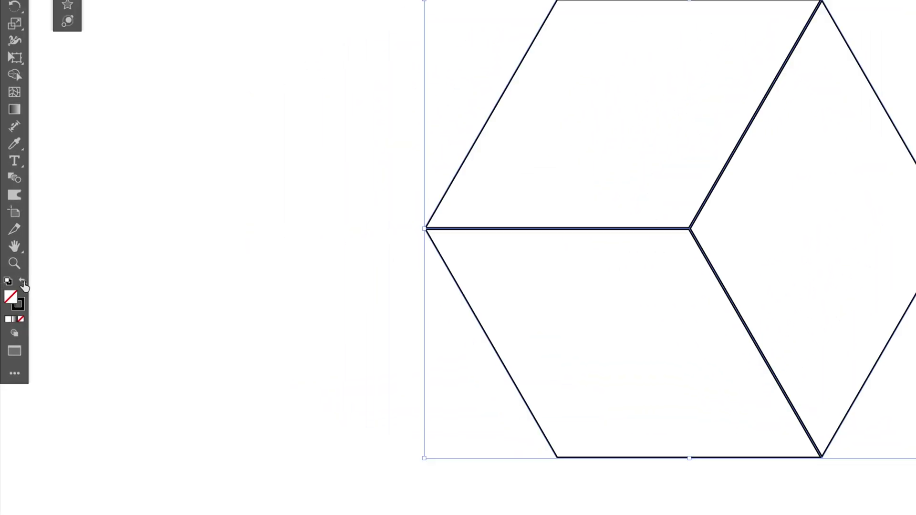
# - Fill the rhombi solid yellow on top, blue at lower left and red on the right
pyautogui.click(23, 283)
pyautogui.click(811, 202)
pyautogui.click(675, 80)
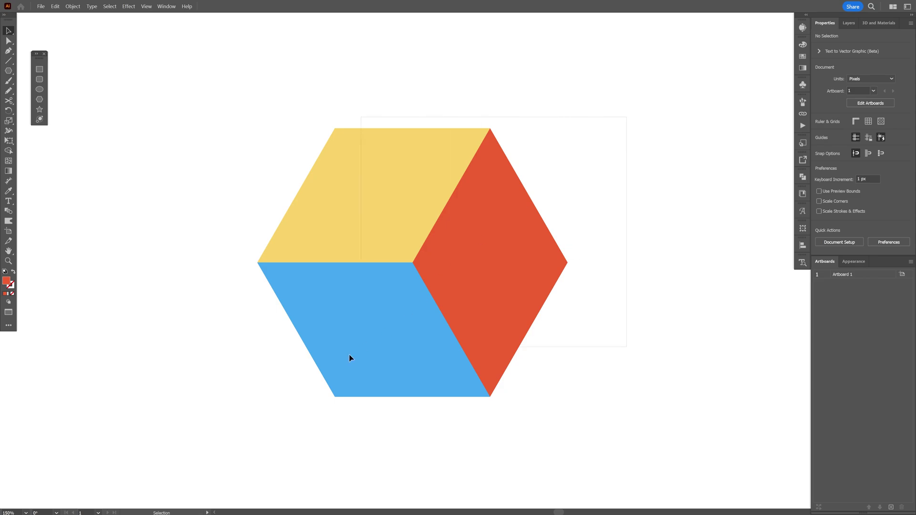
pyautogui.moveTo(349, 354); pyautogui.dragTo(344, 358)
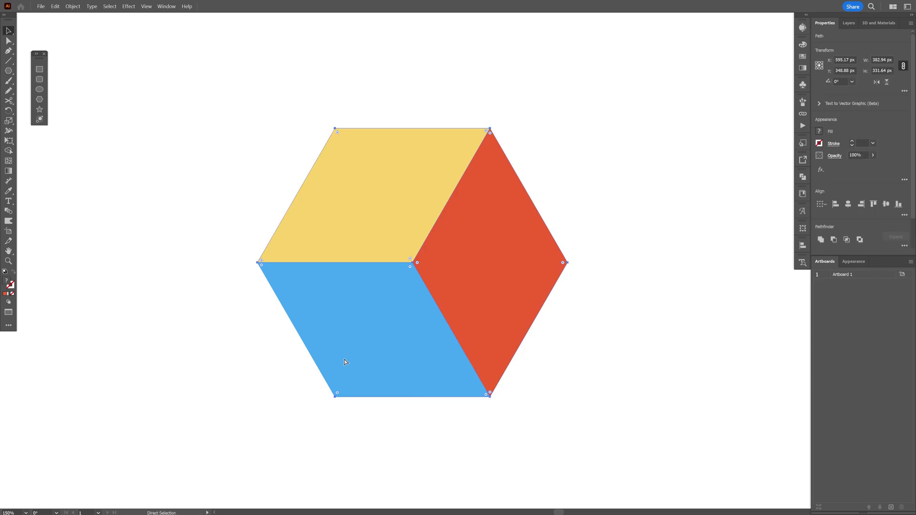
# - Paste a copy of the cube in front and enlarge it
pyautogui.press('v')
pyautogui.click(55, 6)
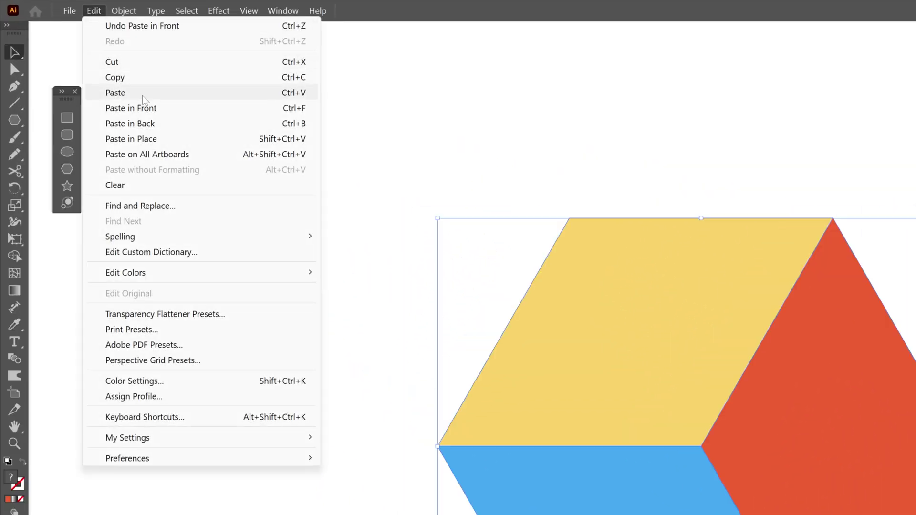
pyautogui.click(152, 112)
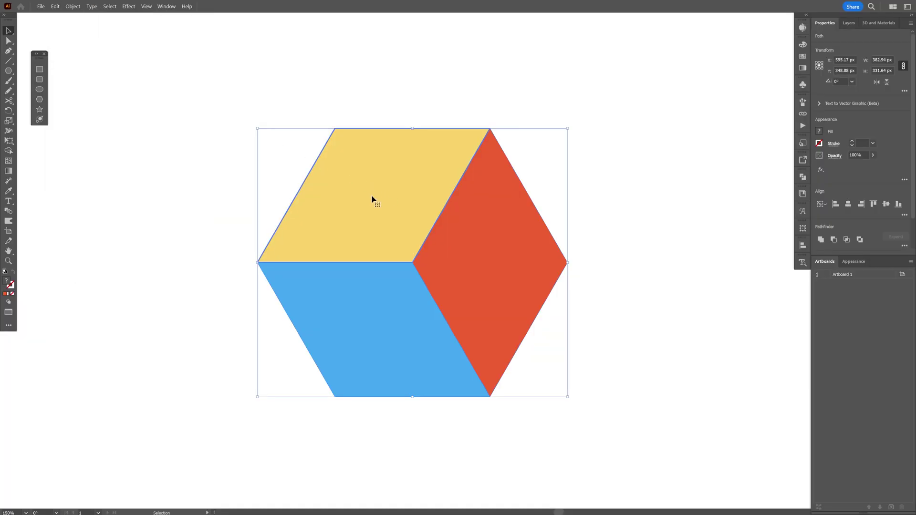
pyautogui.moveTo(641, 336); pyautogui.dragTo(791, 317)
pyautogui.moveTo(464, 186); pyautogui.dragTo(509, 178)
pyautogui.hotkey('ctrl', 'z')
pyautogui.moveTo(568, 263); pyautogui.dragTo(605, 263)
# - Delete the copy's top-left, right and bottom-left outer anchors
pyautogui.click(9, 41)
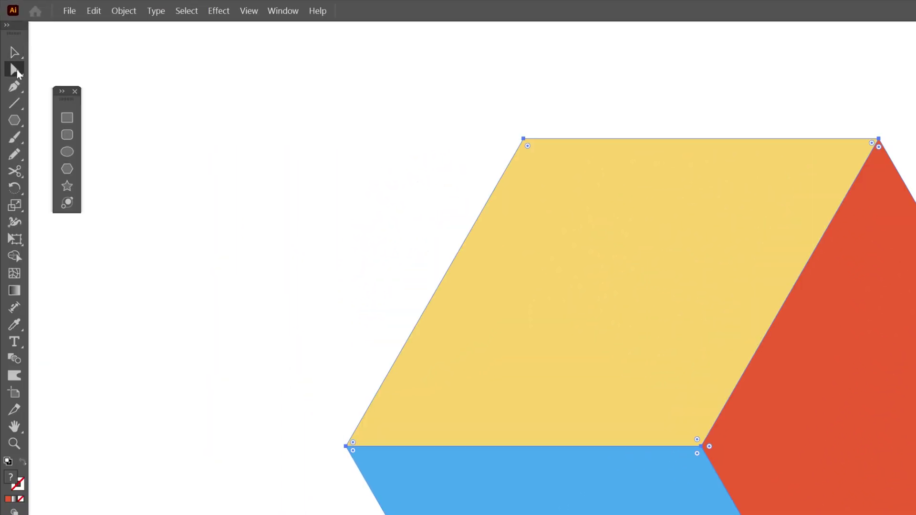
pyautogui.moveTo(492, 105); pyautogui.dragTo(544, 147)
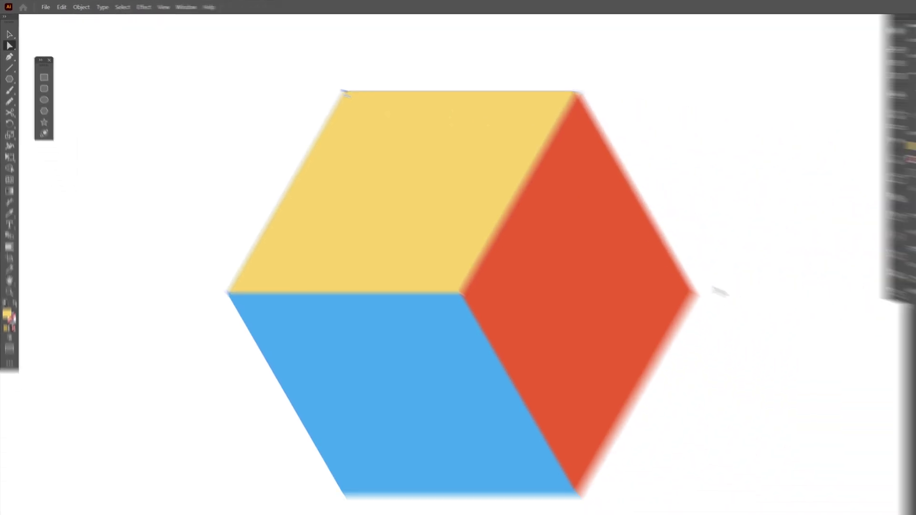
pyautogui.moveTo(642, 249); pyautogui.dragTo(618, 268)
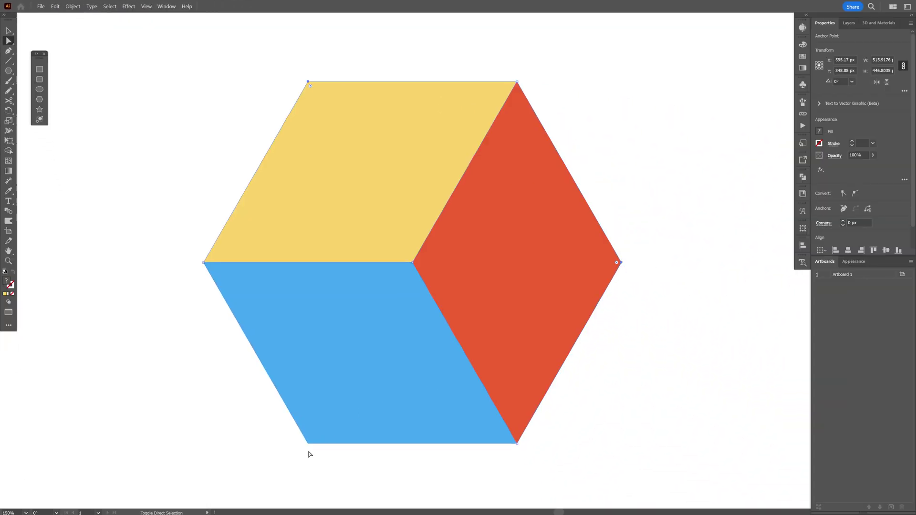
pyautogui.moveTo(311, 441); pyautogui.dragTo(312, 438)
pyautogui.press('Delete')
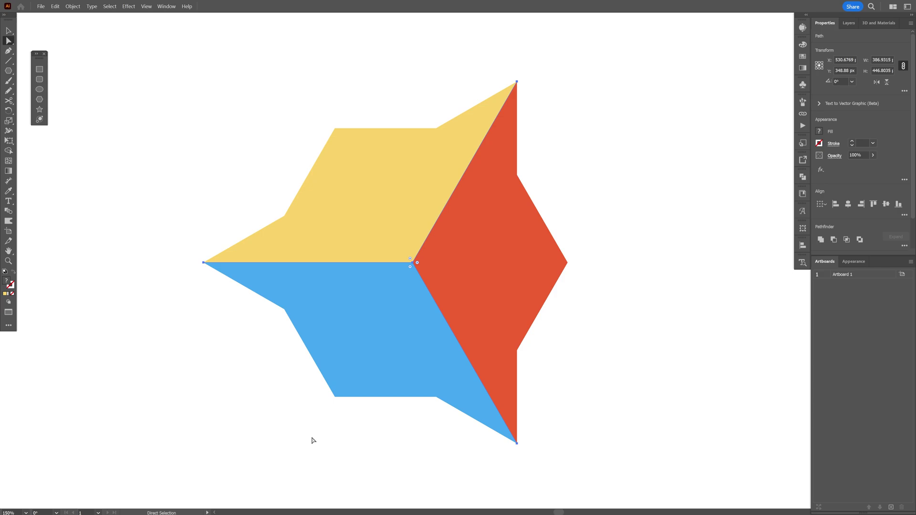
# - Colour the remaining paths with the cube's yellow as a stroke, not a fill
pyautogui.press('i')
pyautogui.click(414, 226)
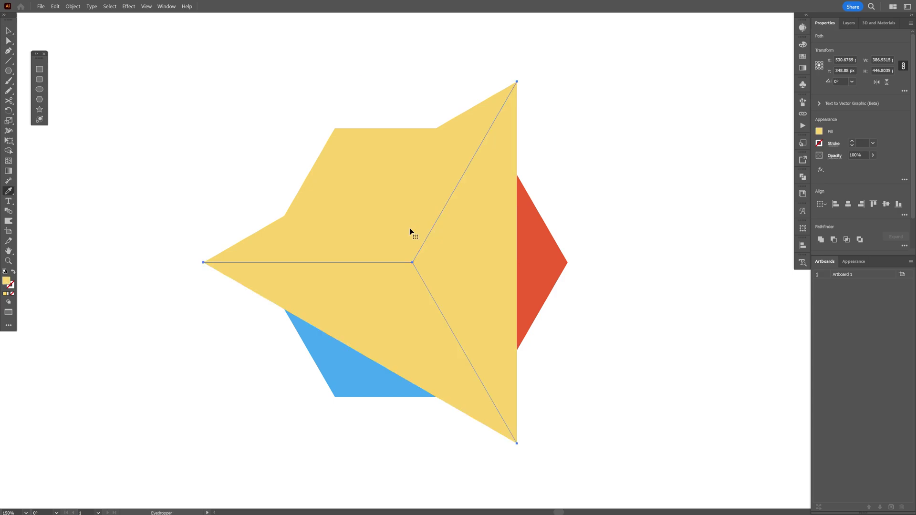
pyautogui.press('v')
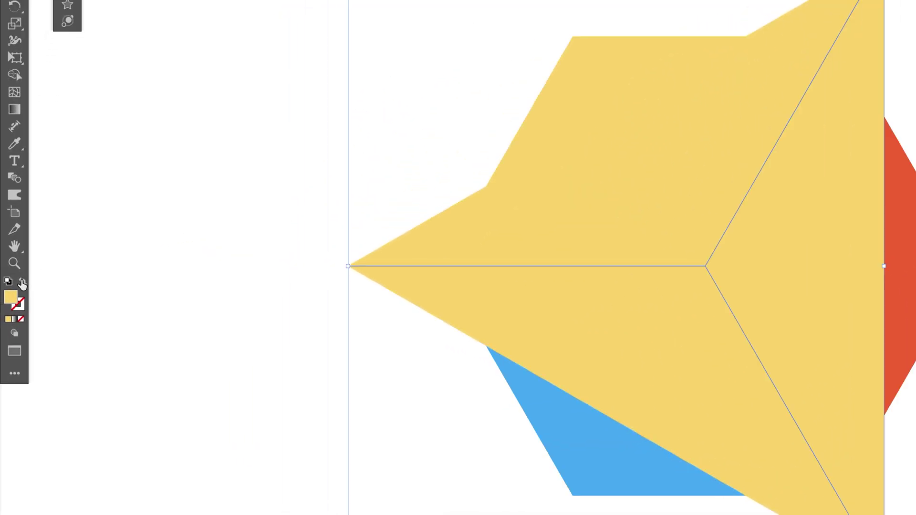
pyautogui.click(22, 285)
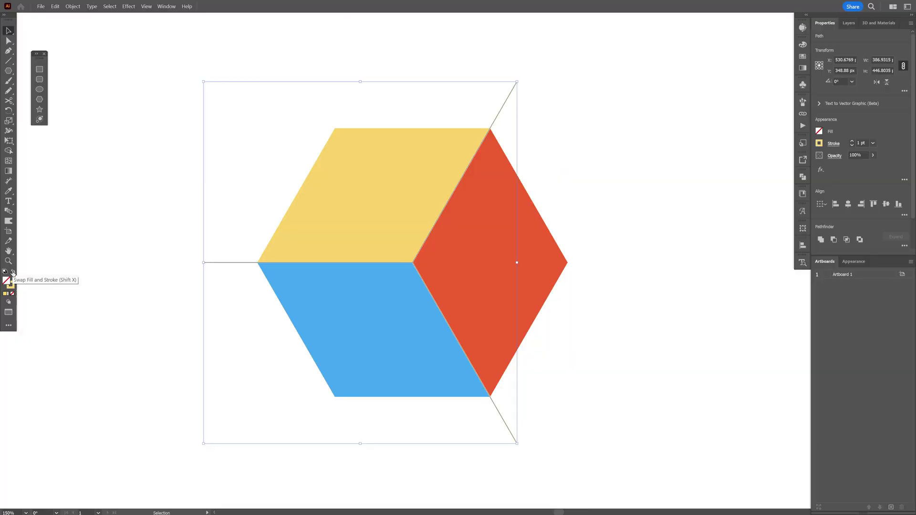
# - Make the yellow lines 5 pt and lighten their stroke to a pale cream
pyautogui.scroll(4, 832, 246)
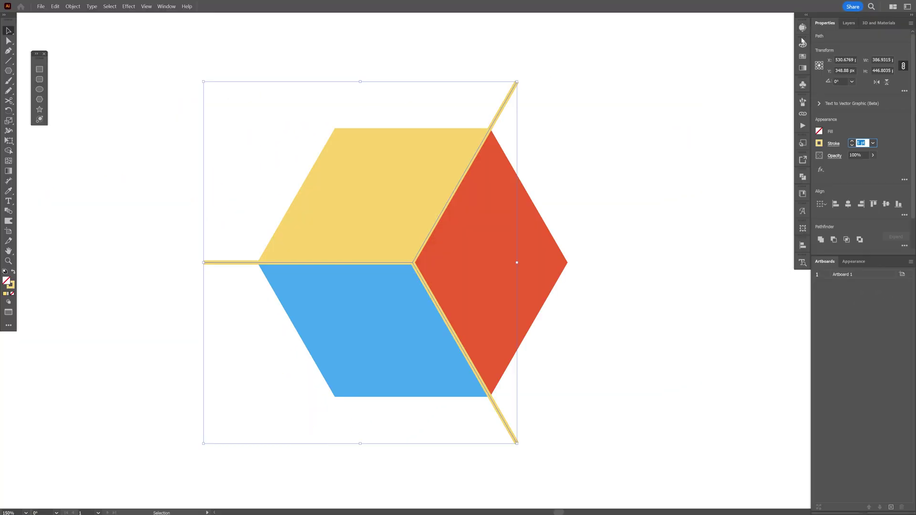
pyautogui.click(723, 75)
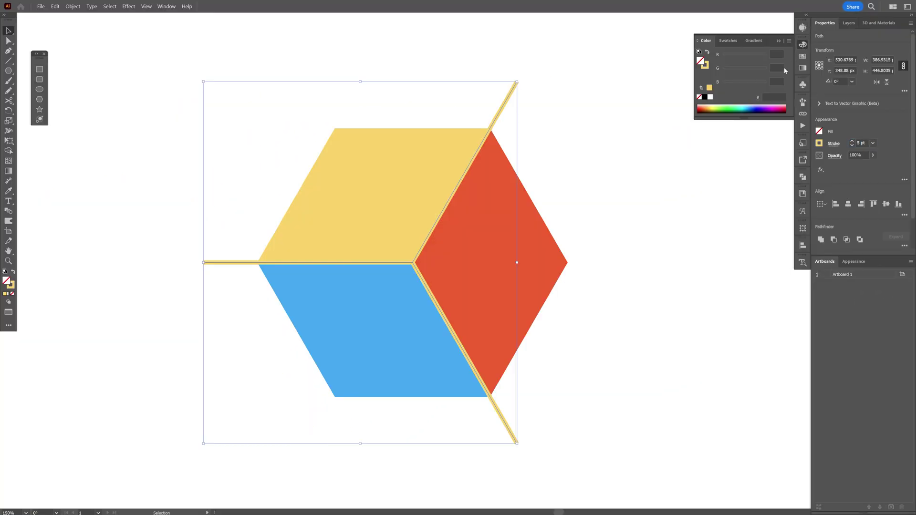
pyautogui.click(13, 287)
pyautogui.moveTo(742, 83); pyautogui.dragTo(756, 84)
# - Expand the lines' fill and stroke into shapes, then select all pieces
pyautogui.click(73, 7)
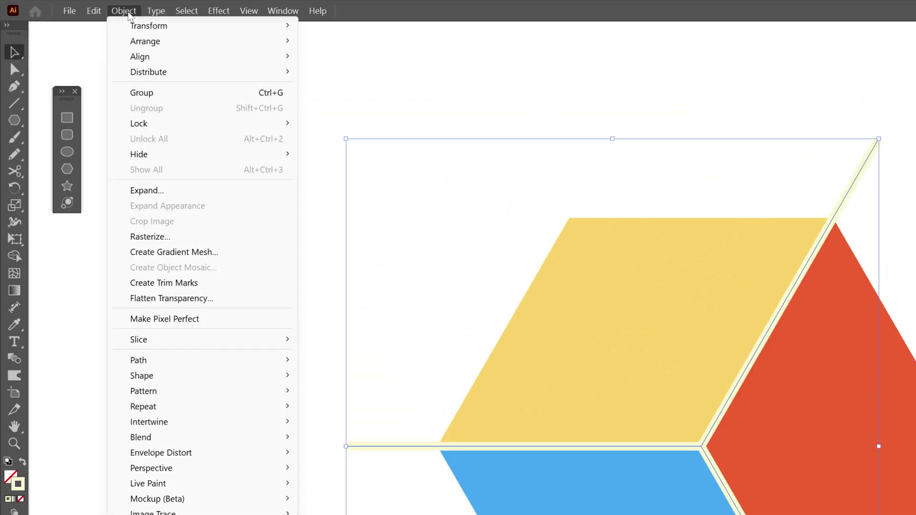
pyautogui.click(165, 190)
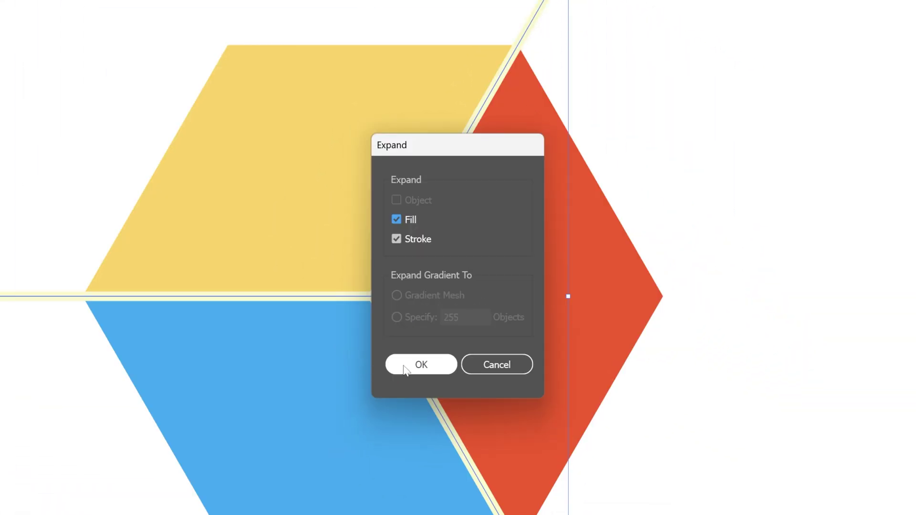
pyautogui.click(723, 499)
pyautogui.hotkey('ctrl', 'a')
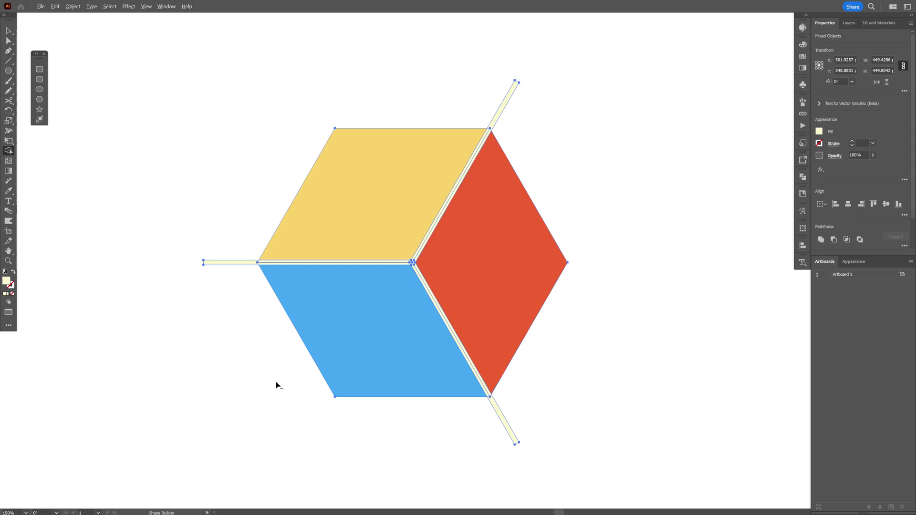
# - Delete the left, top and bottom cream stubs overhanging the cube
pyautogui.moveTo(226, 271); pyautogui.dragTo(224, 261)
pyautogui.moveTo(359, 90); pyautogui.dragTo(522, 107)
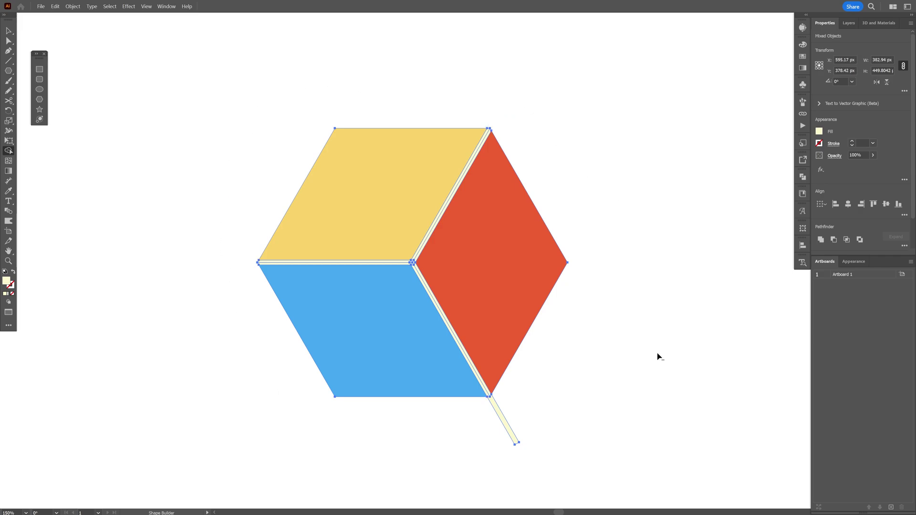
pyautogui.moveTo(625, 378); pyautogui.dragTo(472, 455)
pyautogui.moveTo(580, 341); pyautogui.dragTo(455, 338)
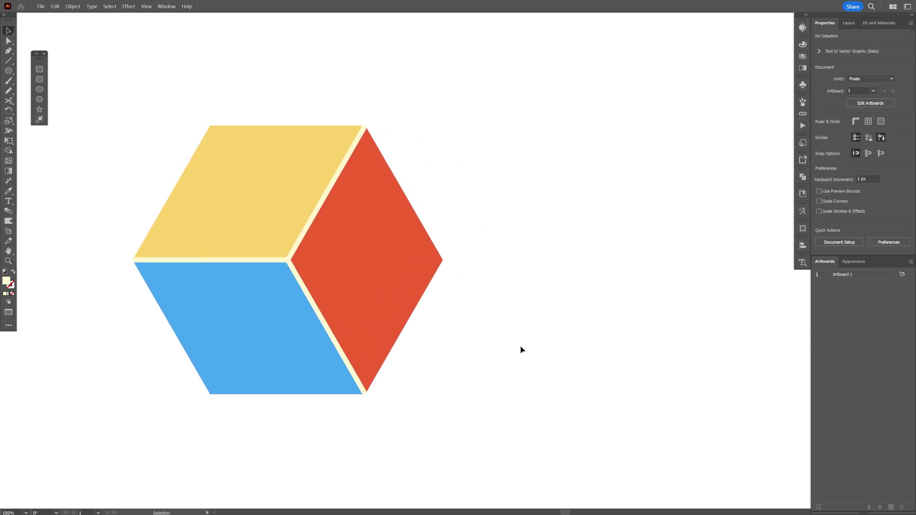
# - Set the stroke colour to black
pyautogui.click(13, 286)
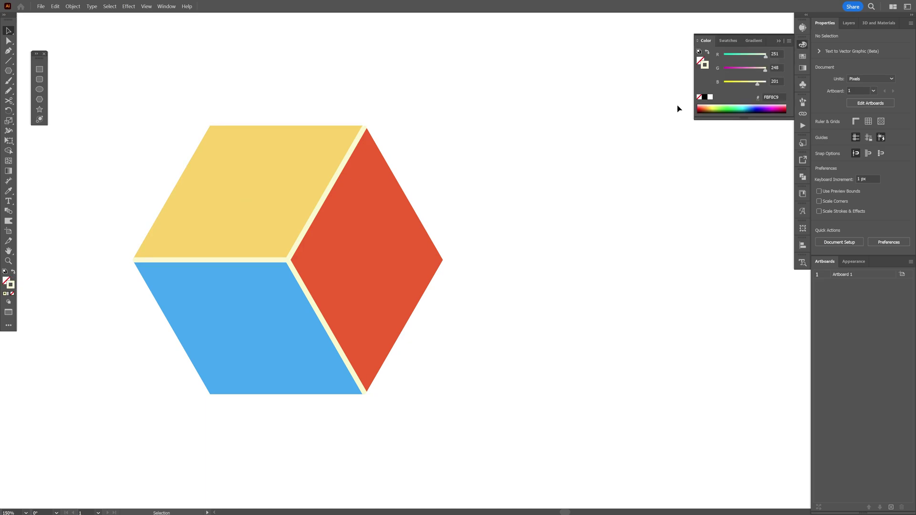
pyautogui.click(705, 97)
pyautogui.click(210, 32)
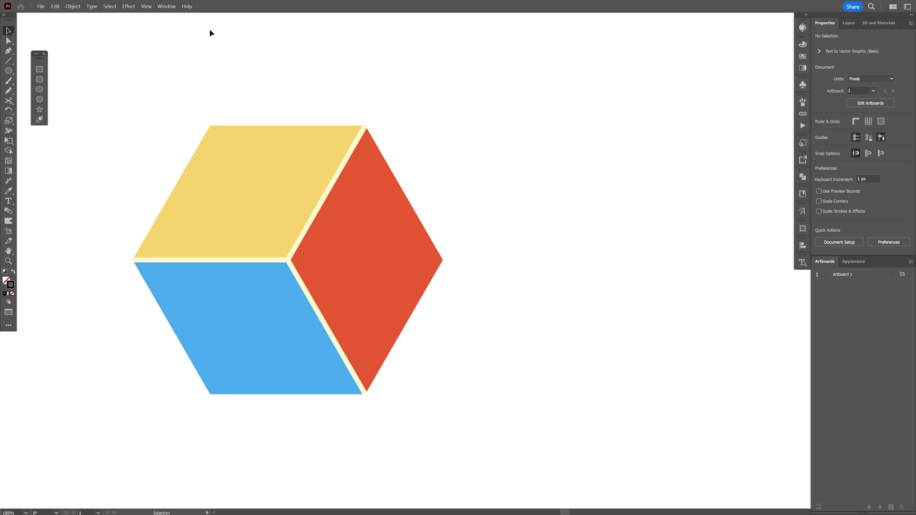
pyautogui.click(9, 60)
# - Draw a 5 pt horizontal line beside the cube and repeat copies below into a stack
pyautogui.moveTo(496, 127); pyautogui.dragTo(738, 127)
pyautogui.press('v')
pyautogui.press('Up')
pyautogui.press('Up')
pyautogui.press('Up')
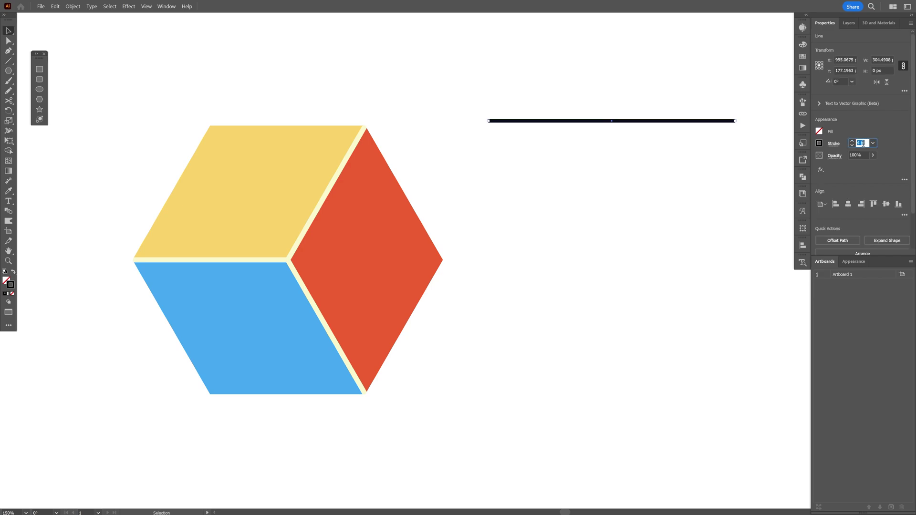
pyautogui.press('Up')
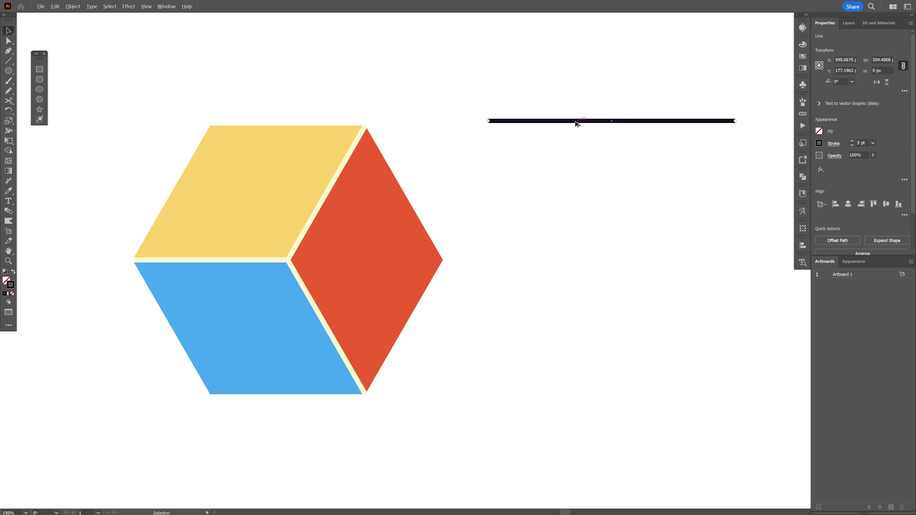
pyautogui.moveTo(576, 123); pyautogui.dragTo(574, 134)
pyautogui.hotkey('ctrl', 'd')
pyautogui.hotkey('ctrl', 'd')
pyautogui.hotkey('ctrl', 'd')
pyautogui.hotkey('ctrl', 'd')
pyautogui.hotkey('ctrl', 'd')
pyautogui.hotkey('ctrl', 'd')
pyautogui.hotkey('ctrl', 'd')
pyautogui.hotkey('ctrl', 'd')
pyautogui.hotkey('ctrl', 'd')
pyautogui.hotkey('ctrl', 'd')
pyautogui.hotkey('ctrl', 'd')
pyautogui.hotkey('ctrl', 'd')
pyautogui.hotkey('ctrl', 'd')
pyautogui.hotkey('ctrl', 'd')
pyautogui.hotkey('ctrl', 'd')
pyautogui.hotkey('ctrl', 'd')
pyautogui.hotkey('ctrl', 'd')
pyautogui.hotkey('ctrl', 'd')
pyautogui.hotkey('ctrl', 'd')
pyautogui.hotkey('ctrl', 'd')
# - Group all the stacked stripes and expand them into filled shapes
pyautogui.hotkey('ctrl', 'a')
pyautogui.rightClick(507, 263)
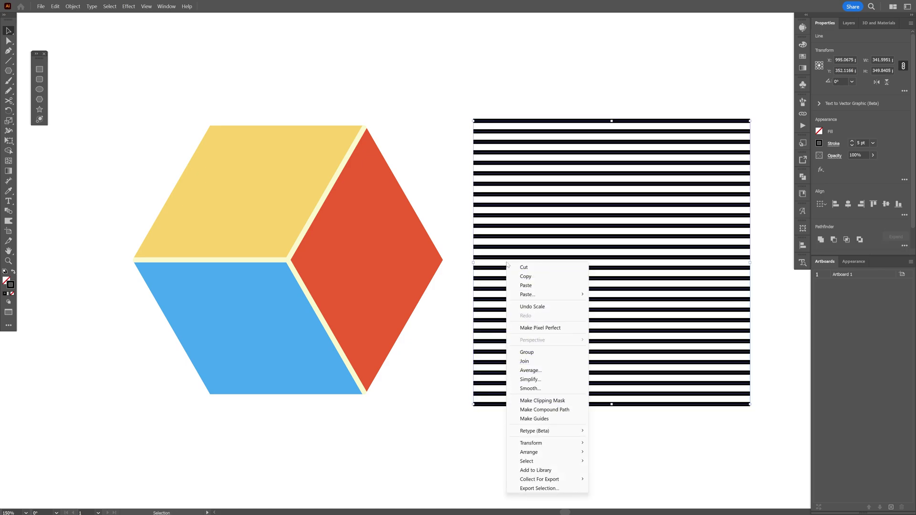
pyautogui.click(527, 352)
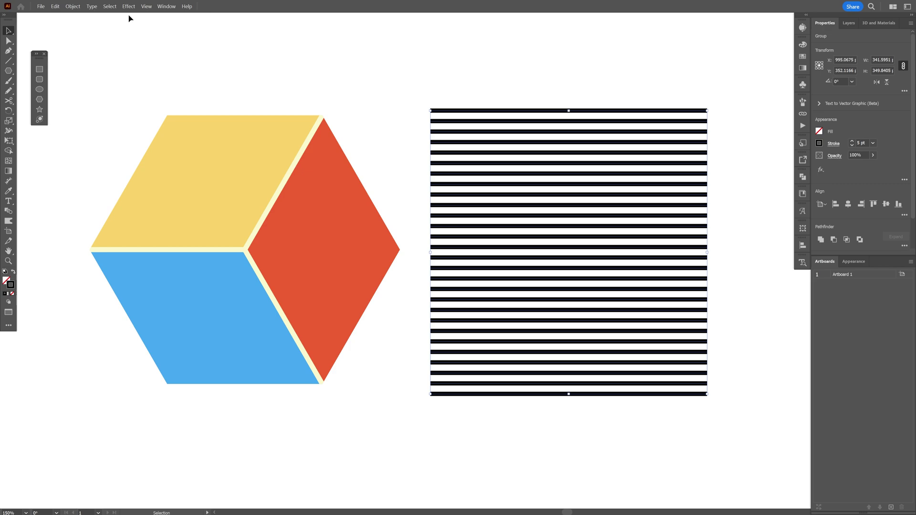
pyautogui.click(72, 6)
pyautogui.click(98, 111)
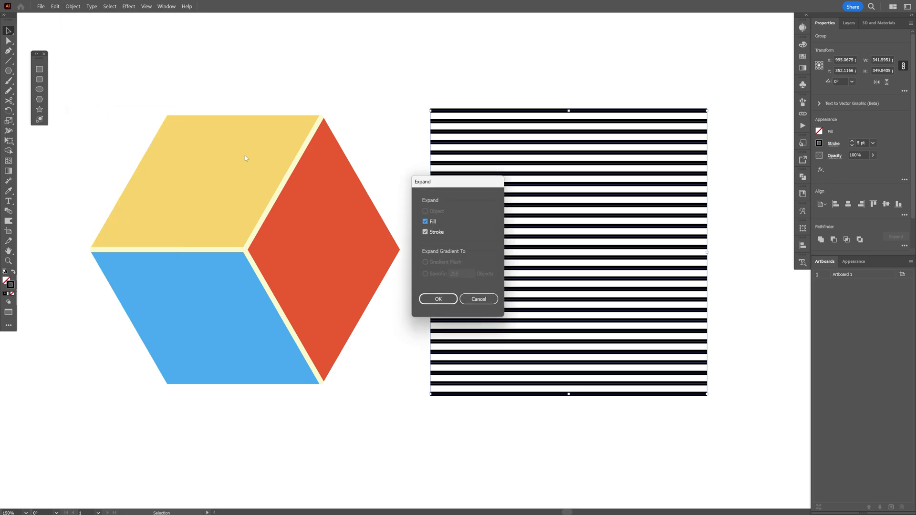
pyautogui.click(435, 301)
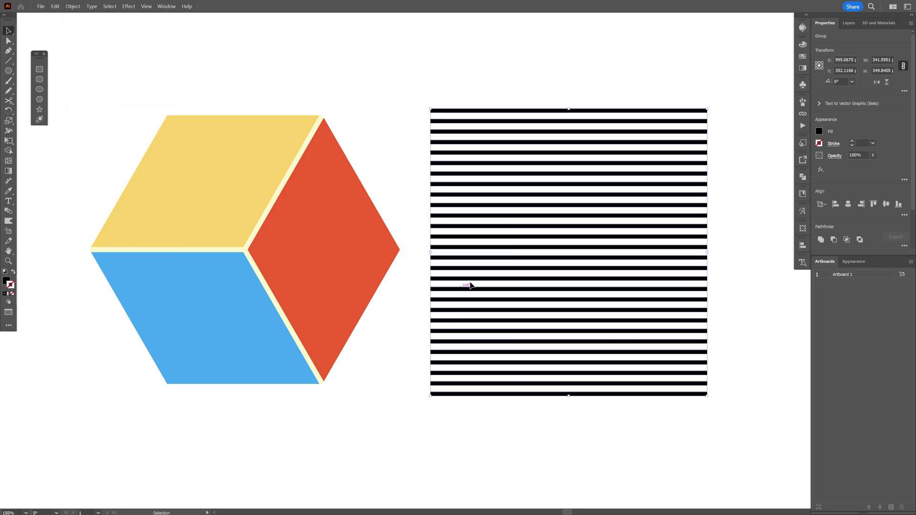
# - Place a copy of the red rhombus over the stripes and bring it to the front
pyautogui.click(307, 223)
pyautogui.moveTo(308, 225); pyautogui.dragTo(527, 233)
pyautogui.rightClick(582, 222)
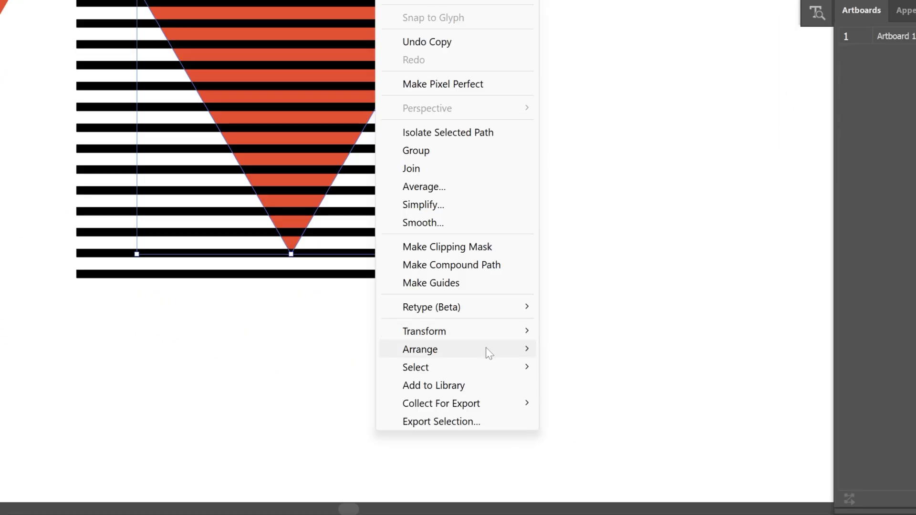
pyautogui.moveTo(637, 432)
pyautogui.click(681, 434)
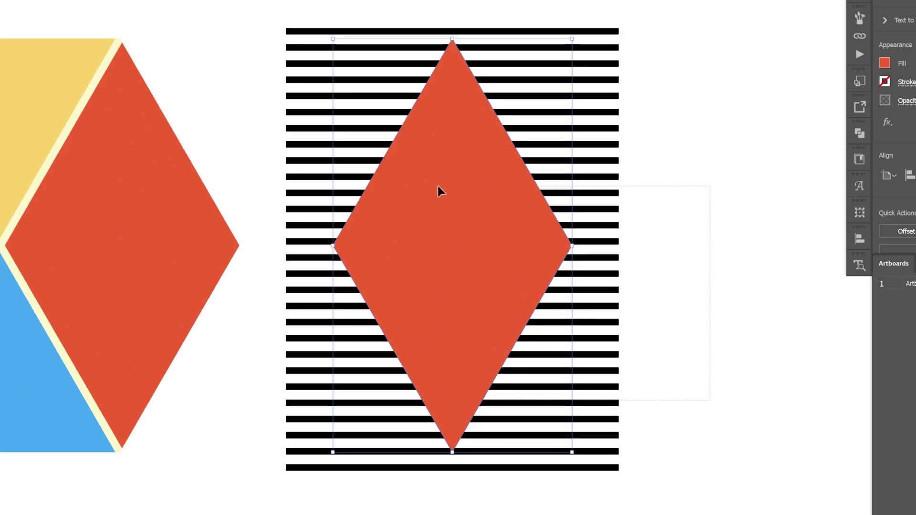
# - Clip the stripes to the rhombus and move the result onto the red face
pyautogui.rightClick(439, 188)
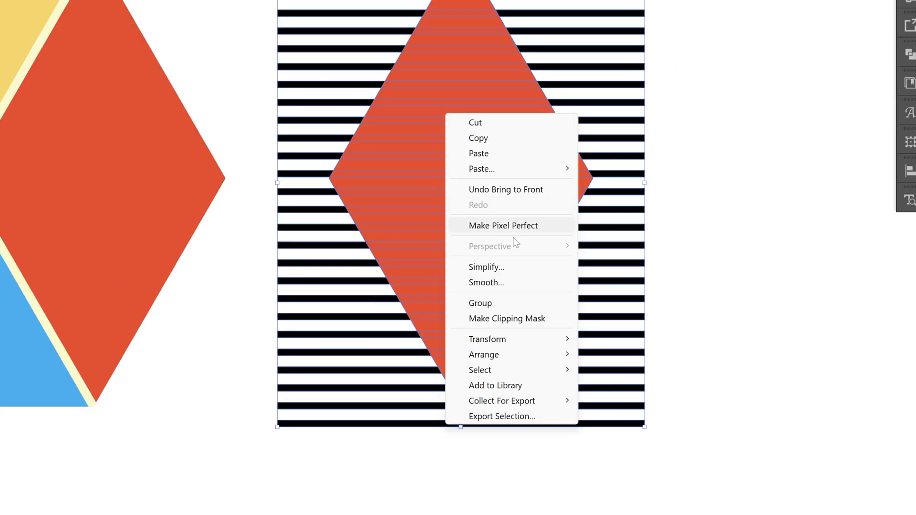
pyautogui.click(514, 372)
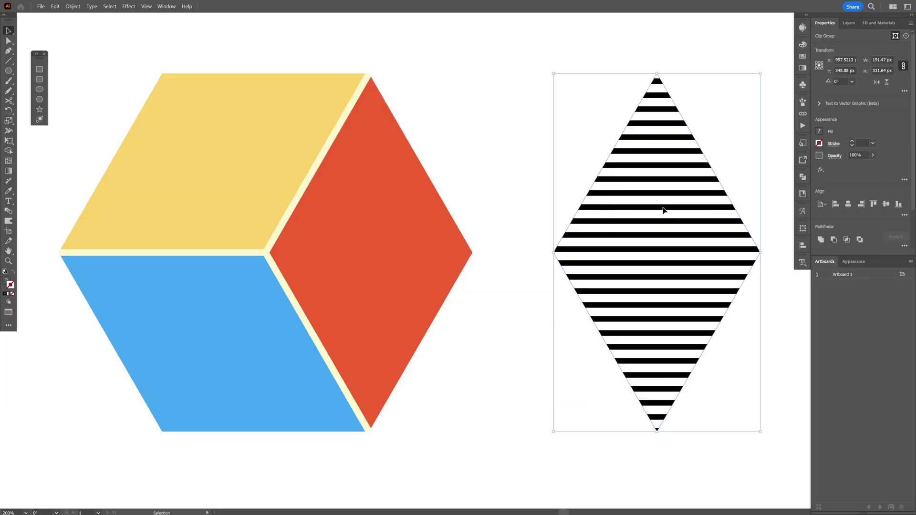
pyautogui.moveTo(663, 210); pyautogui.dragTo(377, 204)
# - Bring the cream divider beside the red face in front of the stripes
pyautogui.hotkey('ctrl', '=')
pyautogui.hotkey('ctrl', '=')
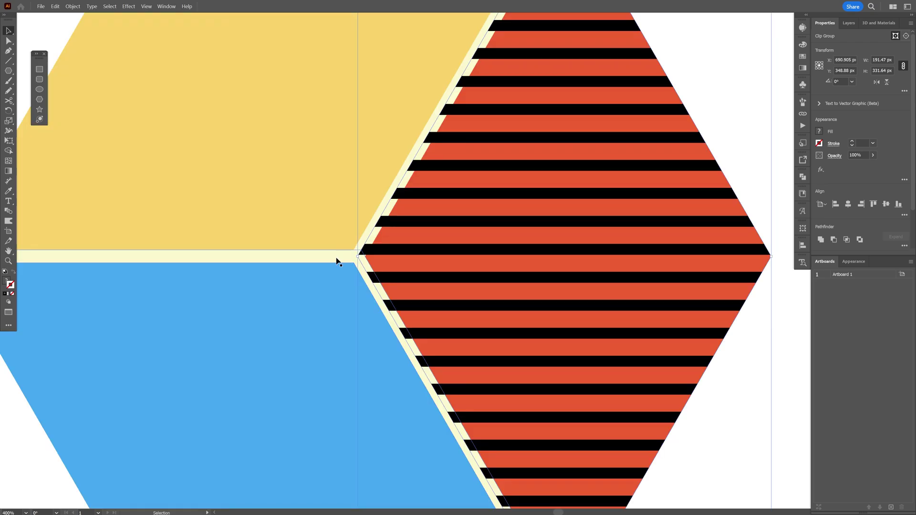
pyautogui.click(337, 261)
pyautogui.rightClick(372, 234)
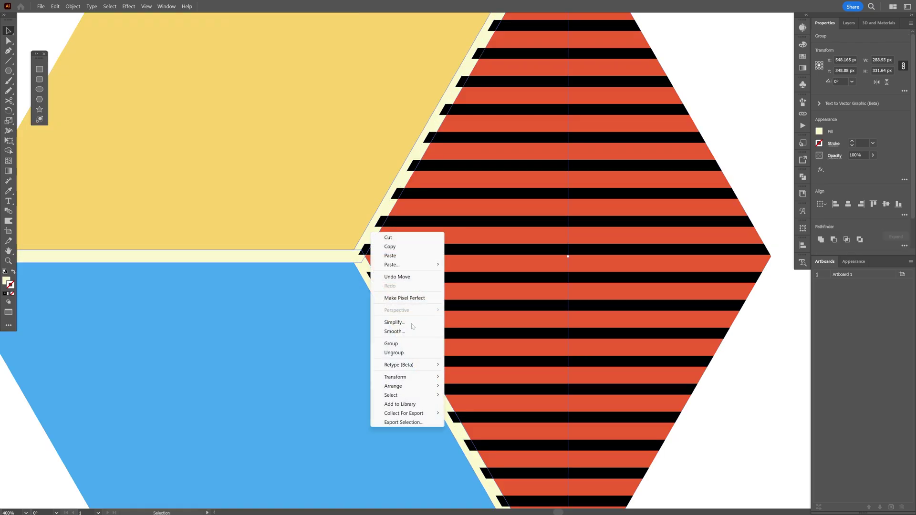
pyautogui.moveTo(417, 386)
pyautogui.click(457, 387)
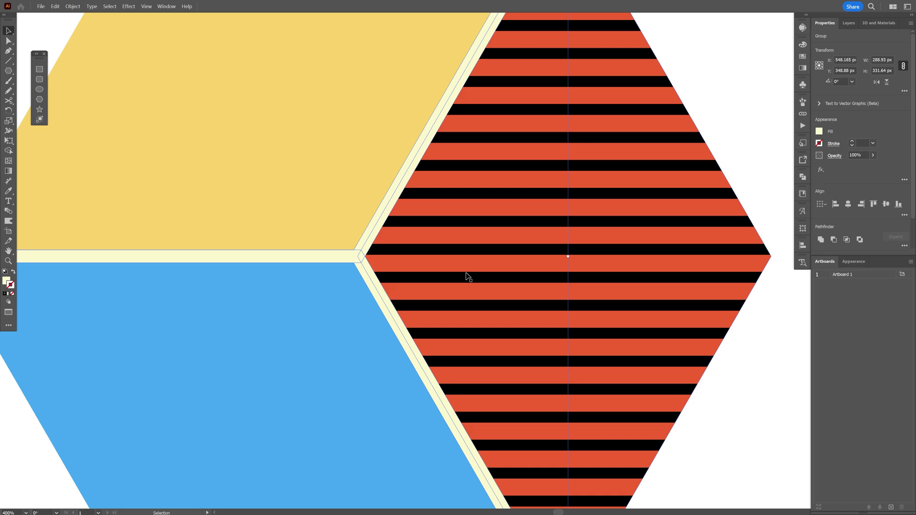
pyautogui.hotkey('ctrl', '-')
pyautogui.hotkey('ctrl', '-')
pyautogui.hotkey('ctrl', '-')
# - Group all the cube's faces and shrink the group
pyautogui.hotkey('ctrl', 'a')
pyautogui.rightClick(365, 216)
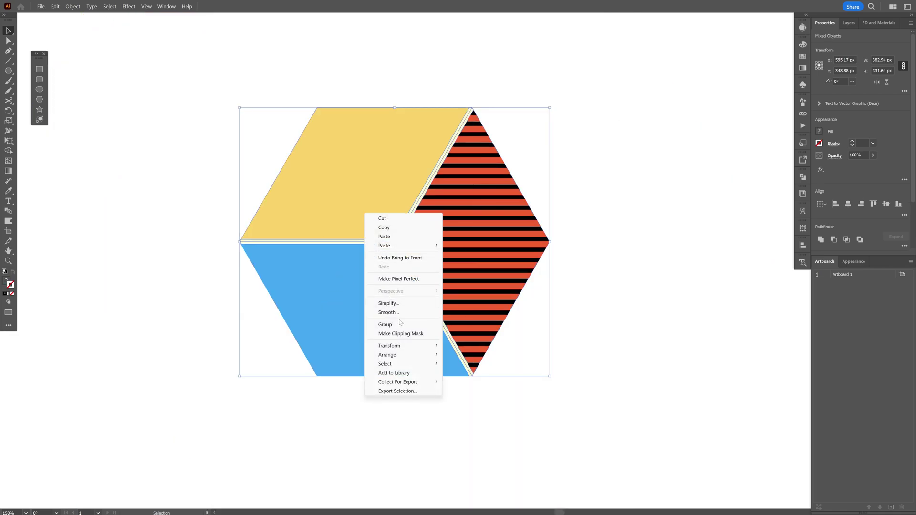
pyautogui.click(385, 324)
pyautogui.moveTo(549, 242); pyautogui.dragTo(319, 124)
# - Repeat the cube copy twice for a row of four, and bring up the Move dialog (125.8464 px offset)
pyautogui.hotkey('ctrl', 'd')
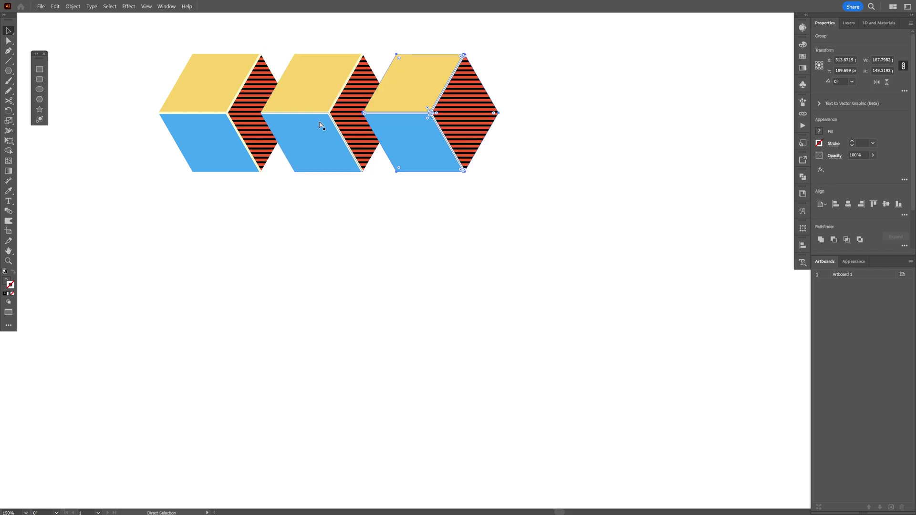
pyautogui.hotkey('ctrl', 'd')
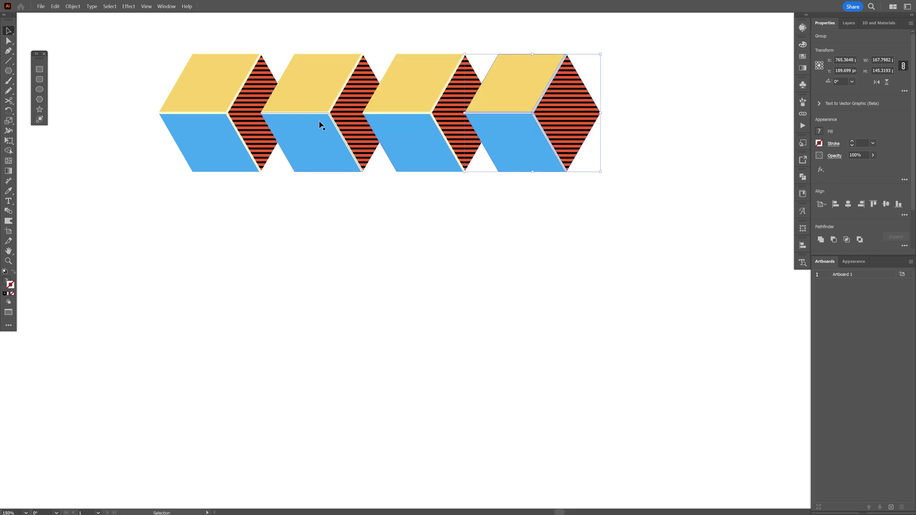
pyautogui.press('Return')
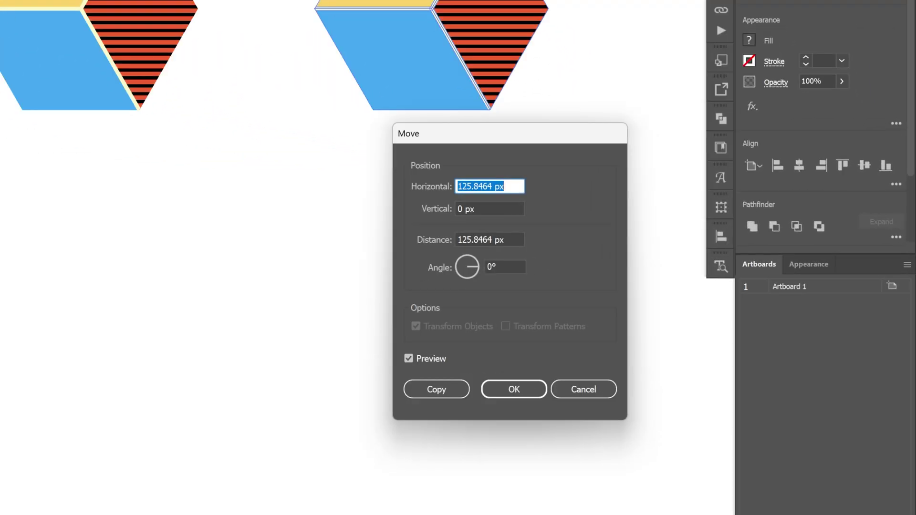
# - Copy the end cube down-left at a -120° move angle, repeating for more cubes
pyautogui.doubleClick(510, 267)
pyautogui.press('BackSpace')
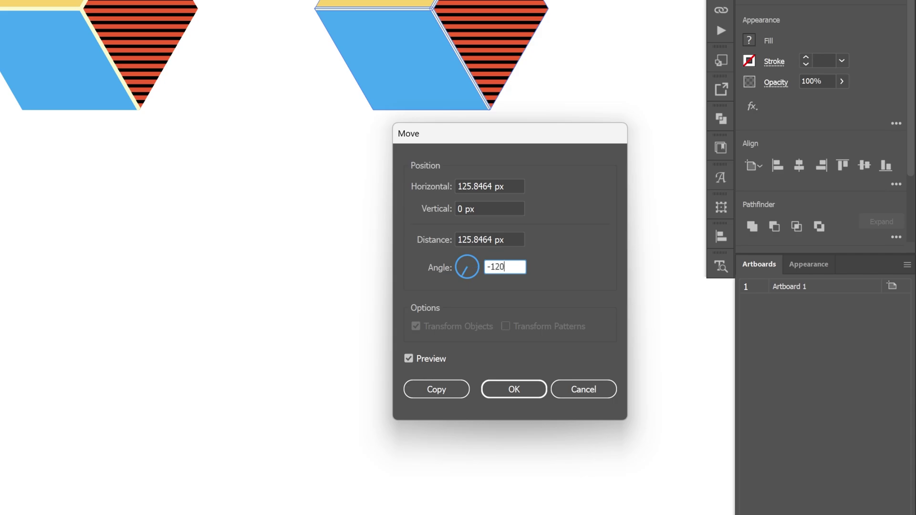
pyautogui.click(434, 390)
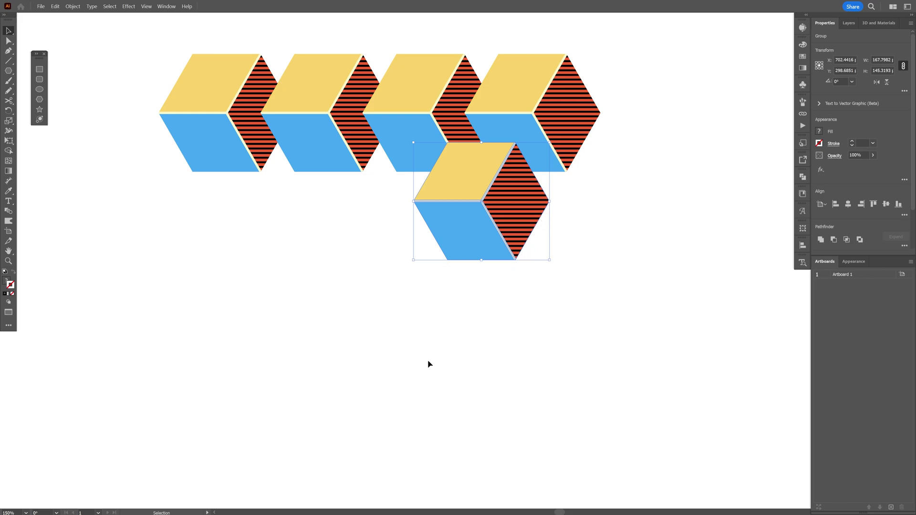
pyautogui.press('a')
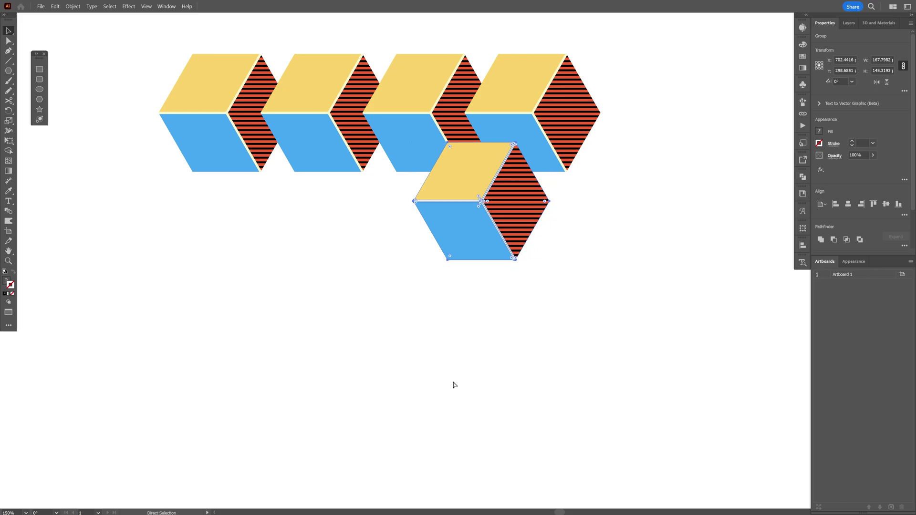
pyautogui.hotkey('ctrl', 'd')
pyautogui.hotkey('ctrl', 'd')
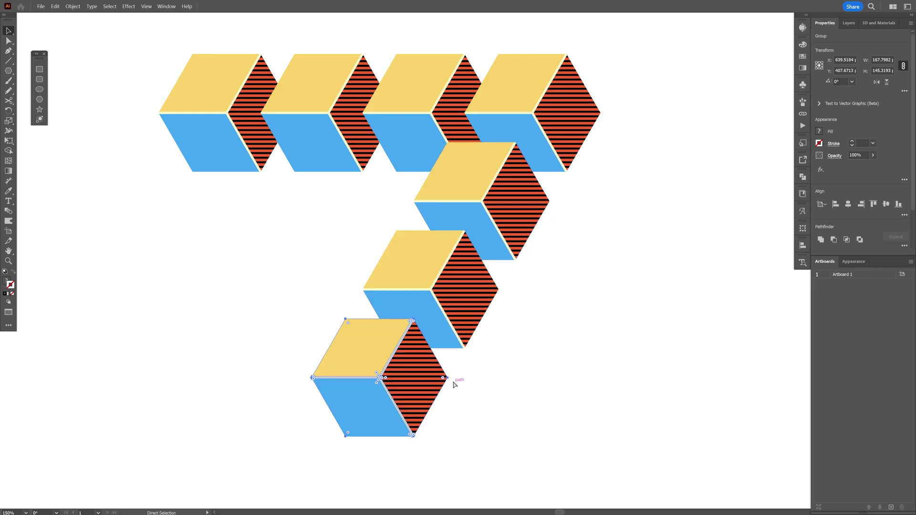
pyautogui.press('v')
# - Change the move angle to 120° and copy cubes up-left to close the triangle
pyautogui.press('Return')
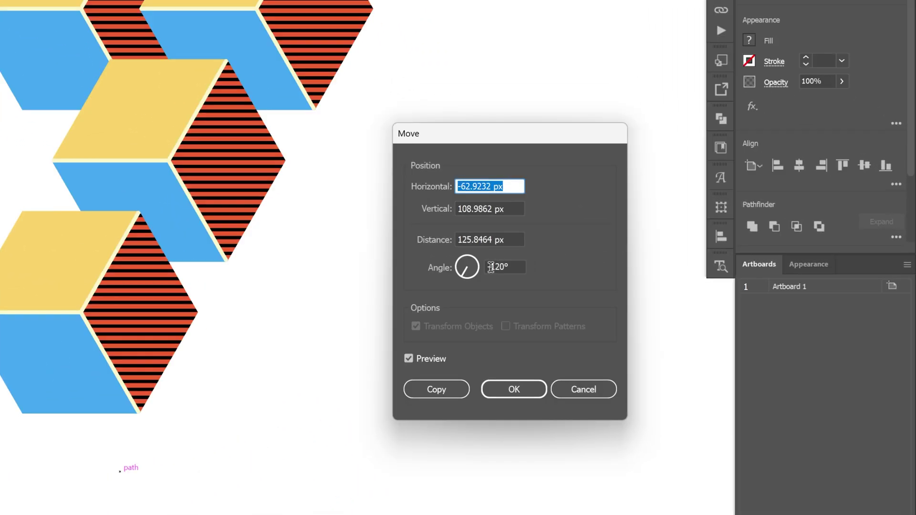
pyautogui.moveTo(669, 264); pyautogui.dragTo(663, 264)
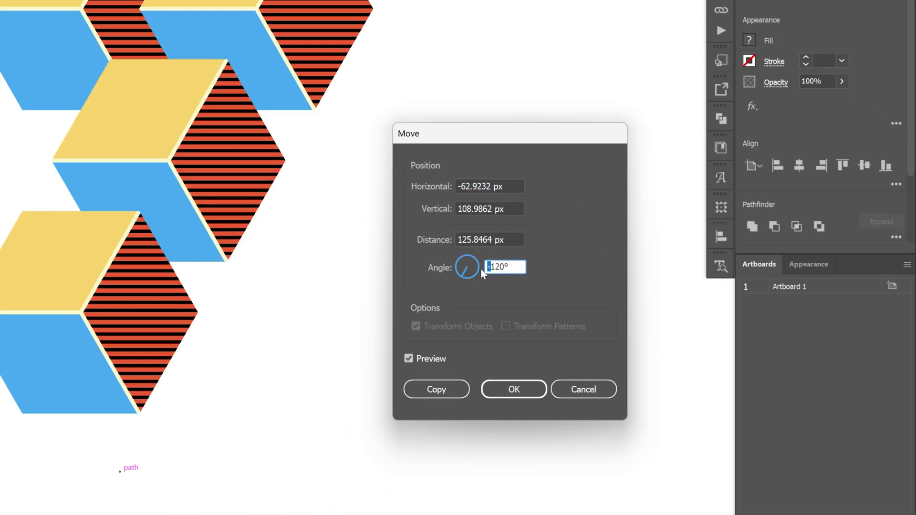
pyautogui.press('BackSpace')
pyautogui.click(454, 389)
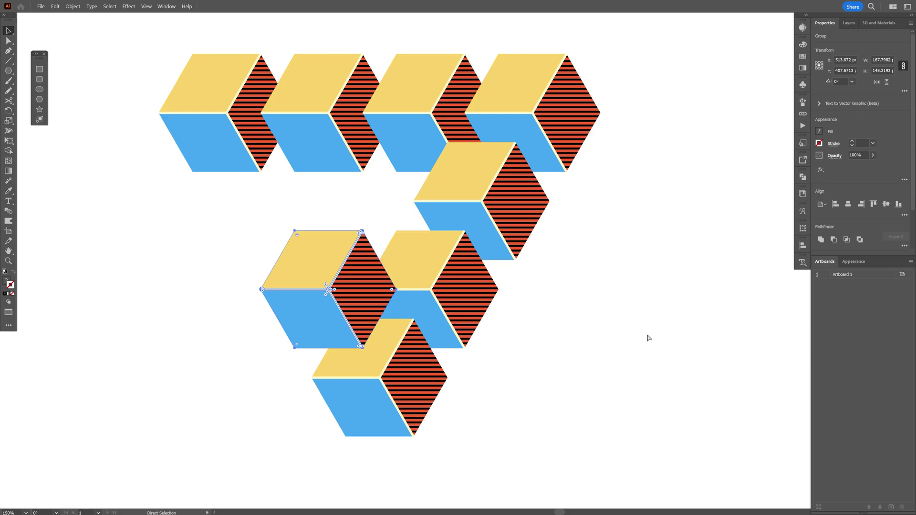
pyautogui.hotkey('ctrl', 'd')
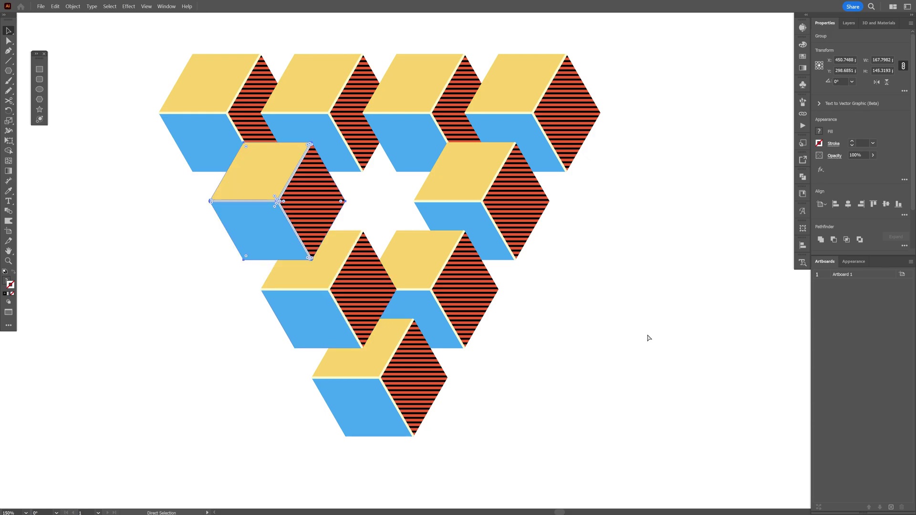
pyautogui.hotkey('ctrl', 'd')
# - Zoom into the top-row overlap and ungroup the cube there
pyautogui.click(648, 338)
pyautogui.moveTo(603, 240); pyautogui.dragTo(639, 261)
pyautogui.scroll(3, 344, 122)
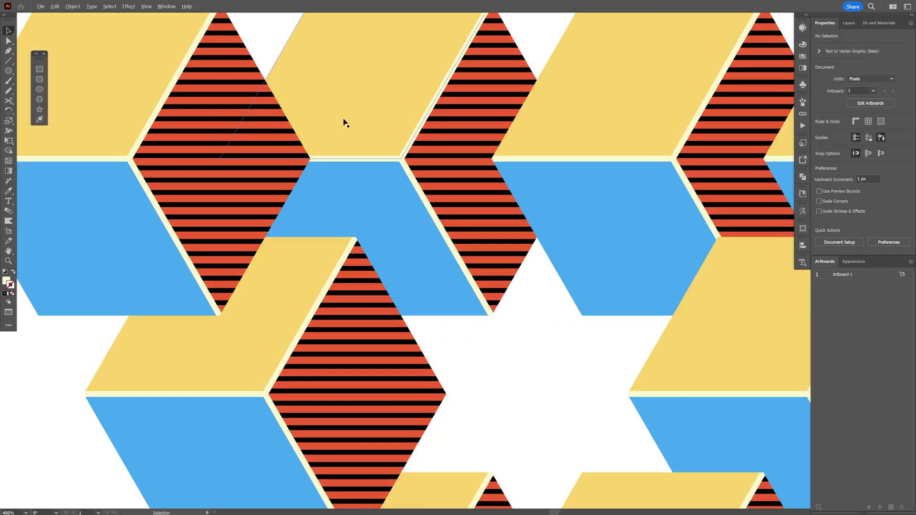
pyautogui.moveTo(344, 122); pyautogui.dragTo(362, 172)
pyautogui.click(395, 145)
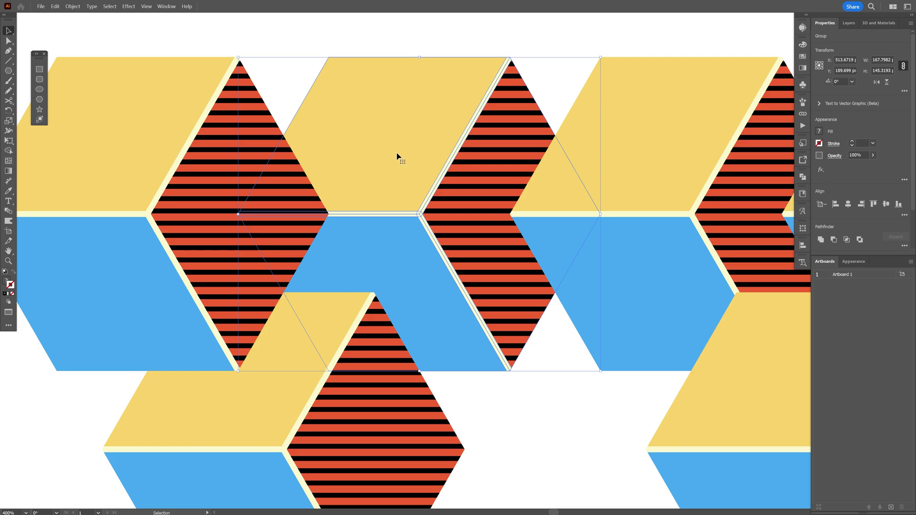
pyautogui.rightClick(397, 156)
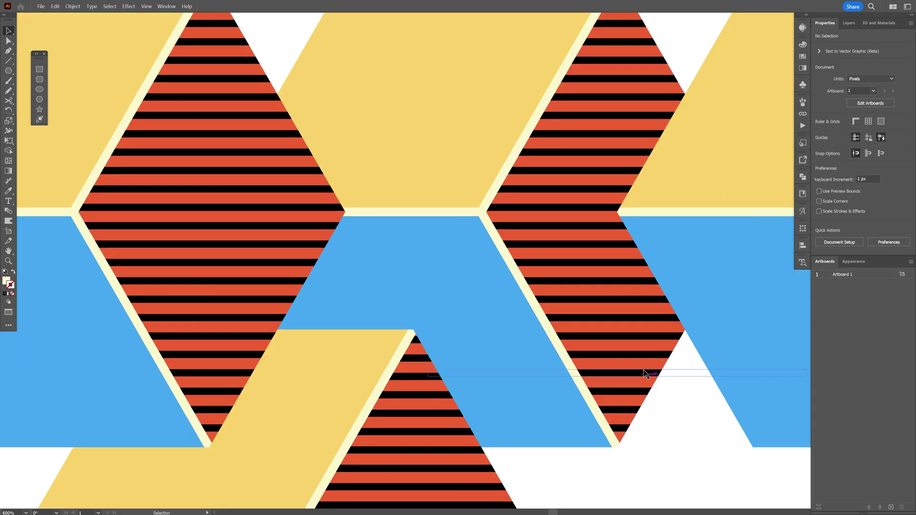
# - Bring the overlapping cream band faces to the front, then zoom back out to the triangle
pyautogui.click(471, 210)
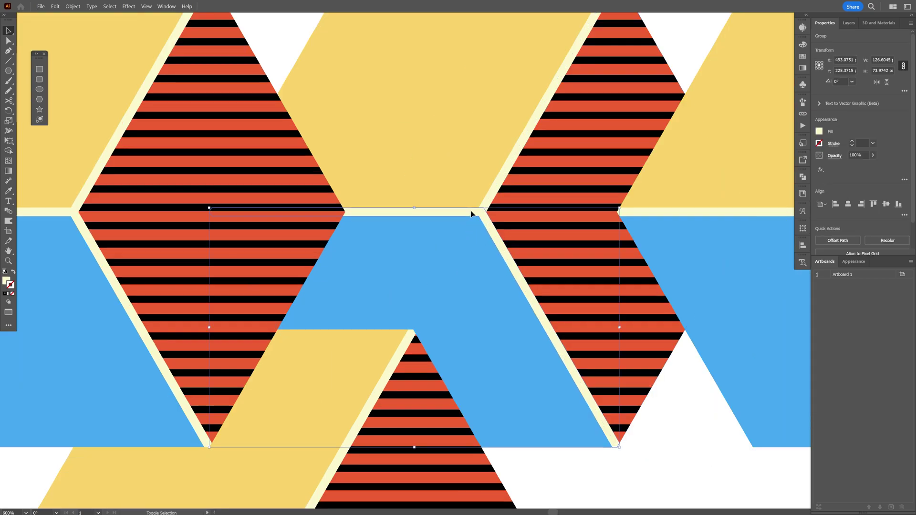
pyautogui.keyDown('shift'); pyautogui.click(491, 194); pyautogui.keyUp('shift')
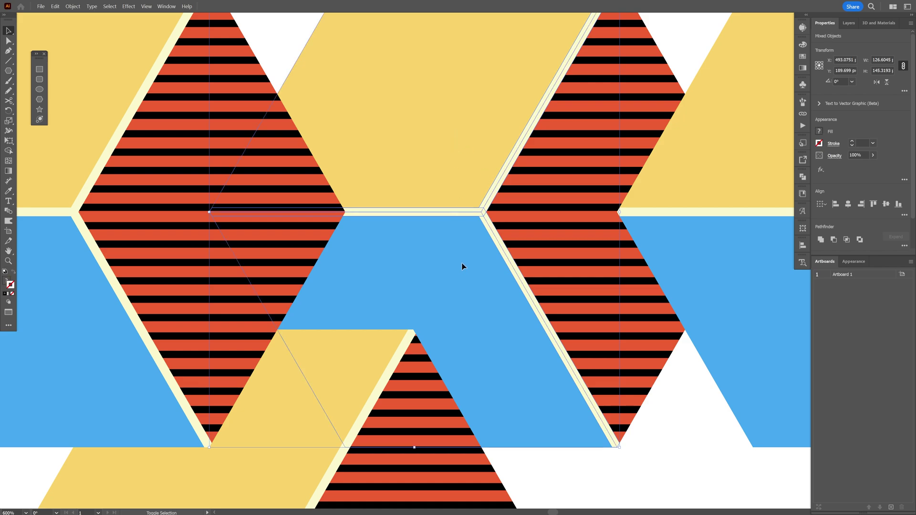
pyautogui.rightClick(433, 164)
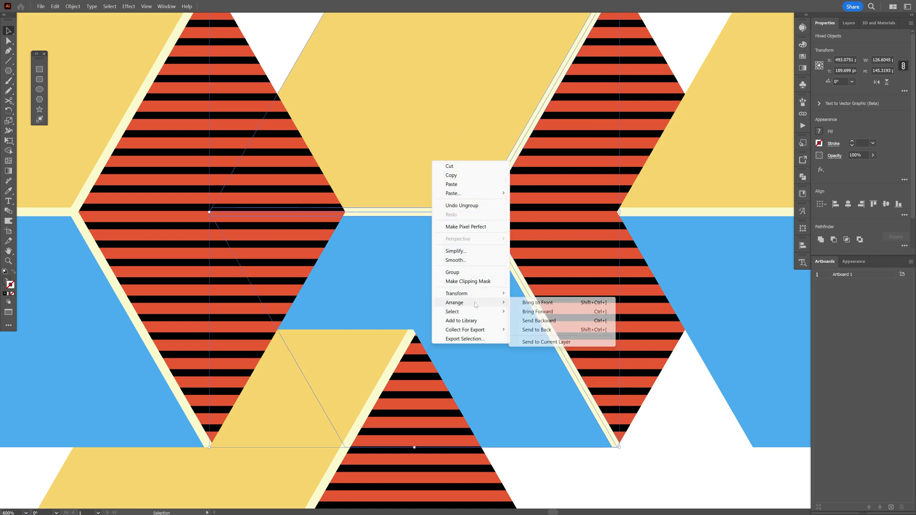
pyautogui.click(531, 304)
pyautogui.click(692, 385)
pyautogui.moveTo(692, 384); pyautogui.dragTo(406, 171)
pyautogui.scroll(-3, 546, 340)
pyautogui.scroll(-1, 546, 340)
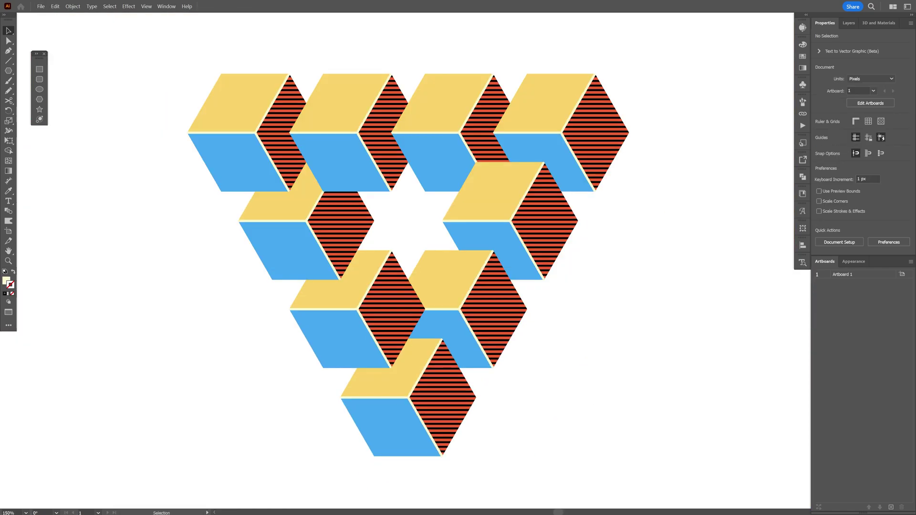